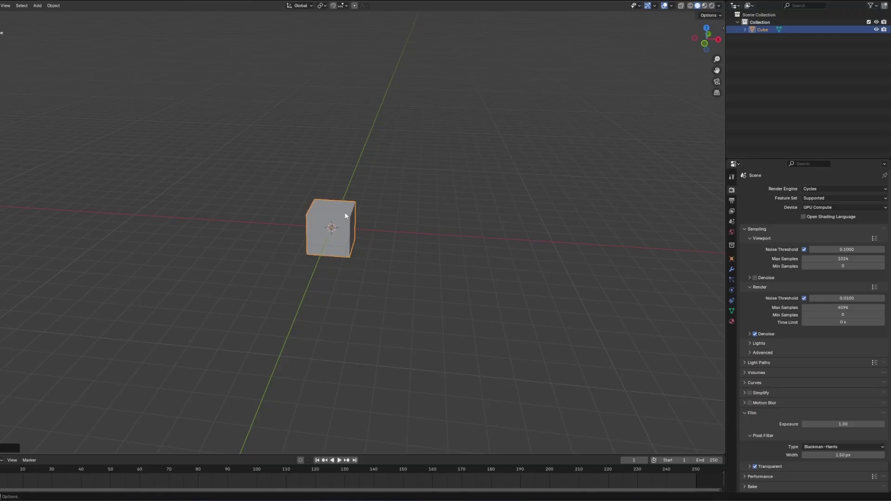
Move the cube away from the origin in the positive X direction, working in the front view.
key("grave")
left_click(299, 201)
key("g")
left_click(386, 224)
Add a UV sphere and move it up so it overlaps the cube's upper corner.
key("shift+a")
mouse_move(314, 279)
left_click(346, 304)
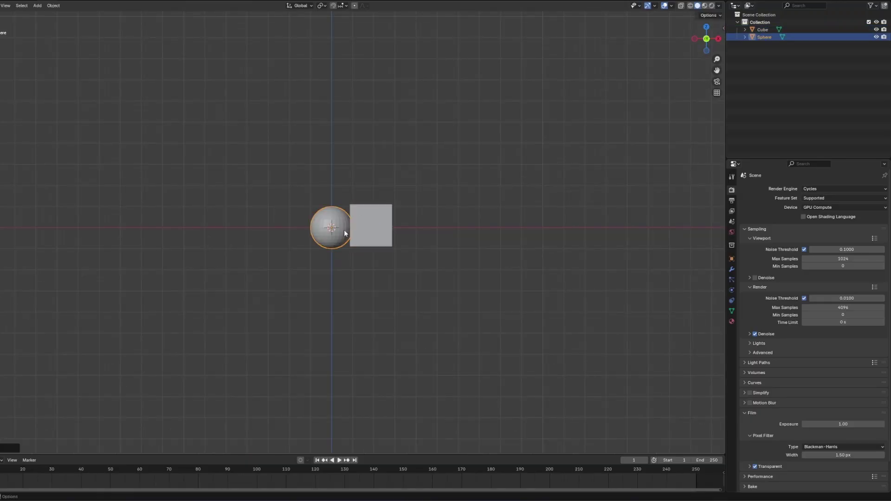
key("g")
left_click(357, 193)
Create a second collection in the scene and add a mesh plane to it.
middle_click_drag(403, 195, 440, 144)
scroll(455, 261, "up", 5)
left_click(766, 71)
key("c")
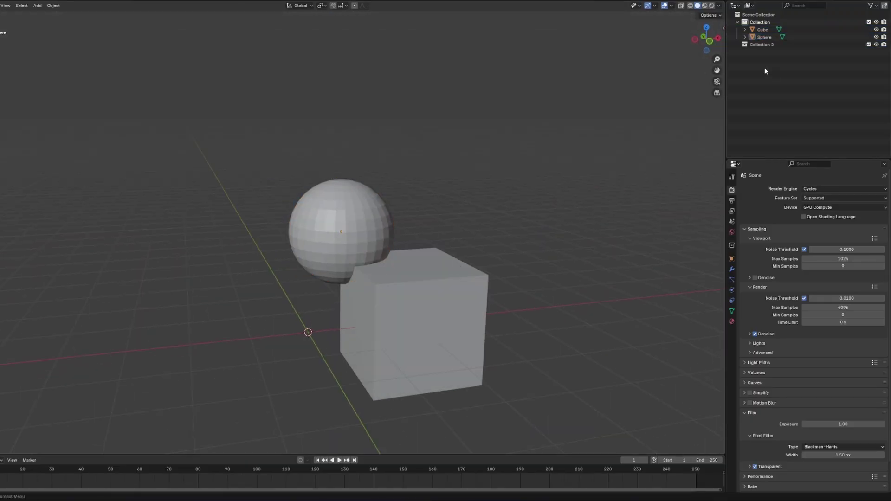
key("shift+a")
mouse_move(253, 350)
left_click(311, 212)
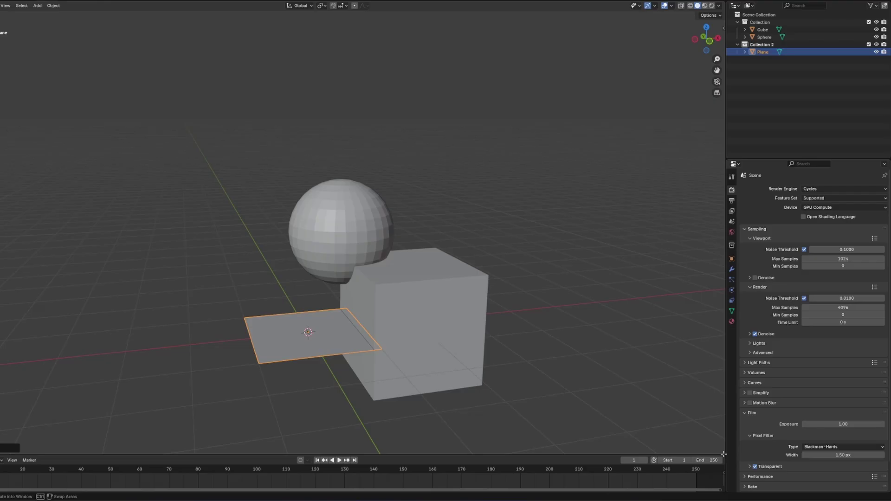
Split the 3D viewport vertically and turn the new area into a Geometry Node Editor.
left_click_drag(723, 454, 348, 277)
left_click(370, 7)
left_click(386, 53)
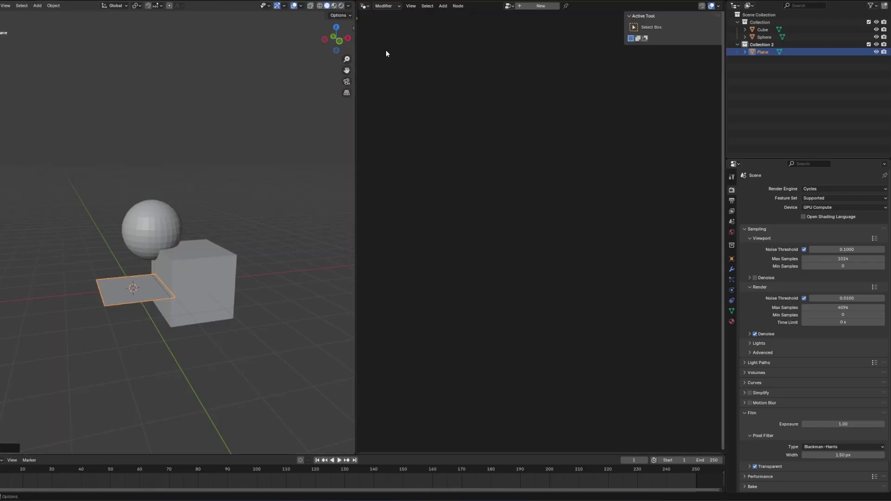
Create a new geometry node tree on the plane and delete its Group Input node.
left_click(531, 8)
left_click(427, 279)
key("x")
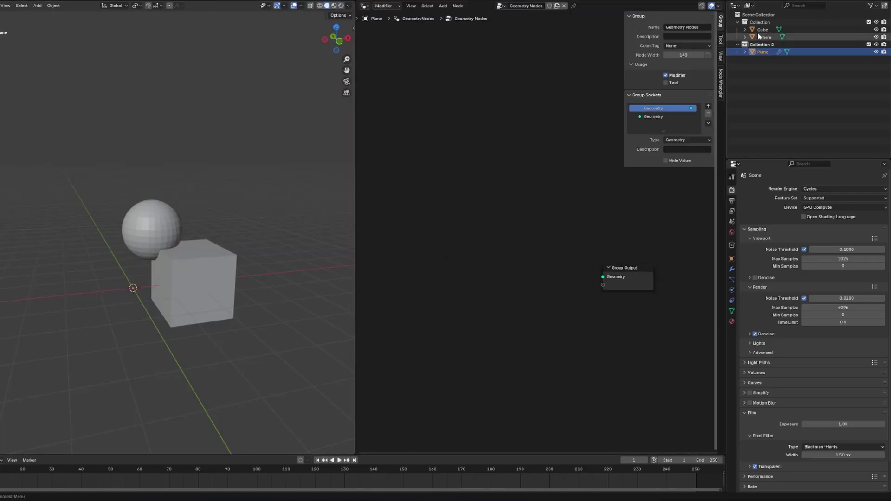
Bring the cube and sphere into the node tree as Relative Object Info nodes and add a Join Geometry node.
left_click_drag(761, 29, 465, 359)
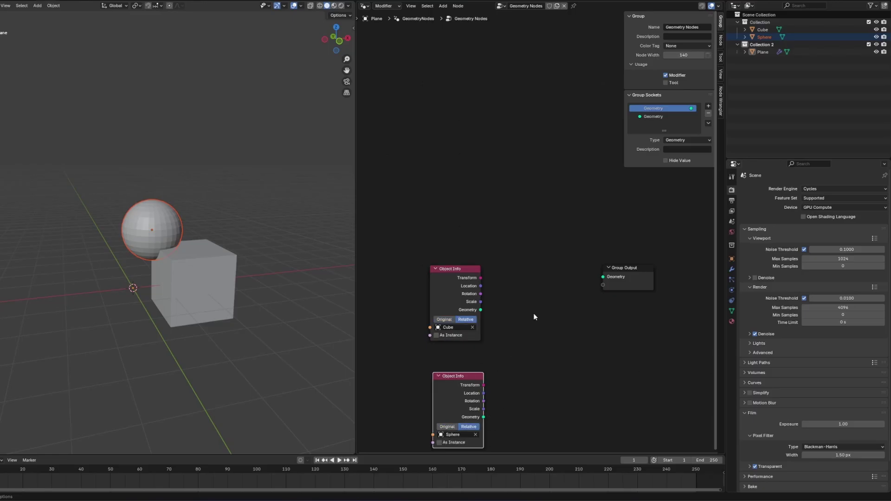
key("shift+a")
left_click(518, 259)
type("join")
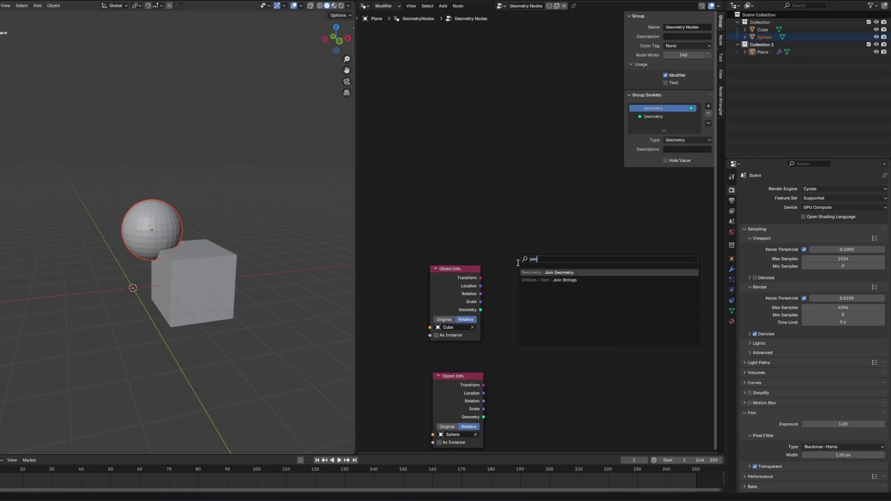
key("Return")
left_click(531, 342)
Connect both Object Info geometries to Join Geometry and link its result to the Group Output.
left_click_drag(481, 309, 508, 356)
left_click_drag(483, 417, 508, 357)
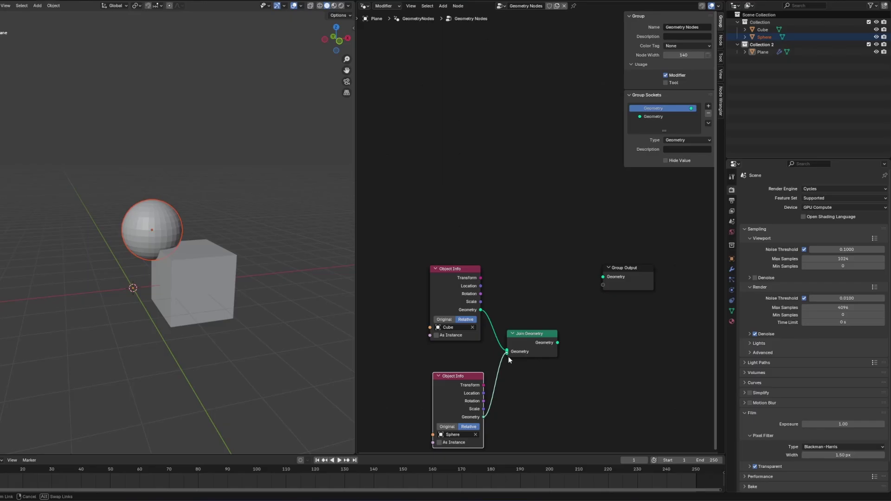
left_click_drag(605, 273, 603, 277)
left_click_drag(534, 333, 552, 269)
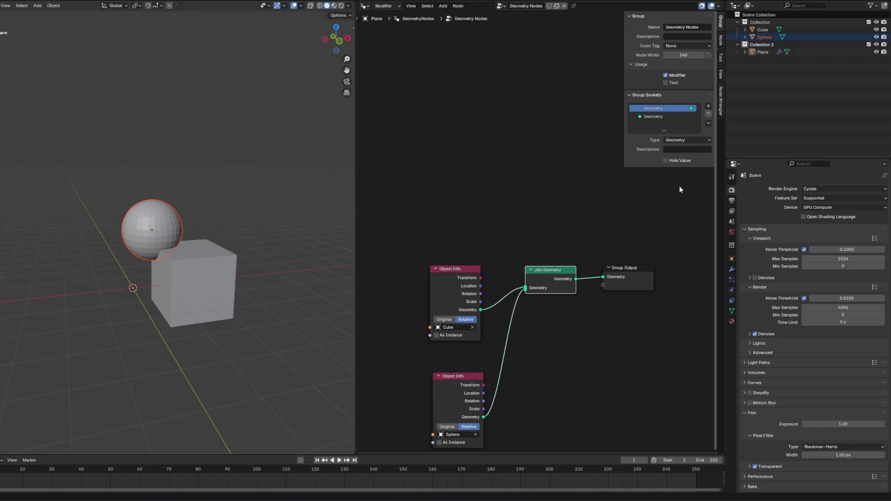
Make room in the node tree and insert a Points to Volume node between Join Geometry and Group Output.
key("n")
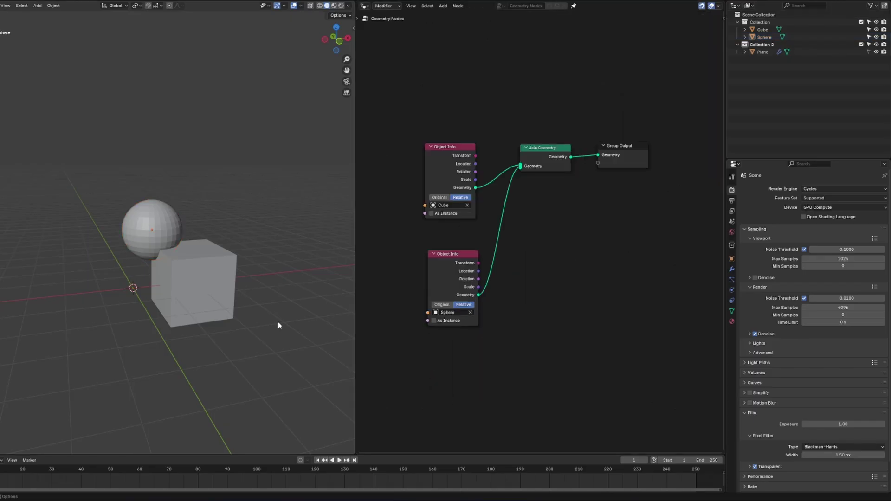
scroll(598, 236, "up", 3)
middle_click_drag(598, 236, 553, 229)
left_click_drag(603, 131, 684, 125)
left_click_drag(726, 176, 805, 179)
left_click_drag(549, 133, 528, 129)
key("shift+a")
type("point")
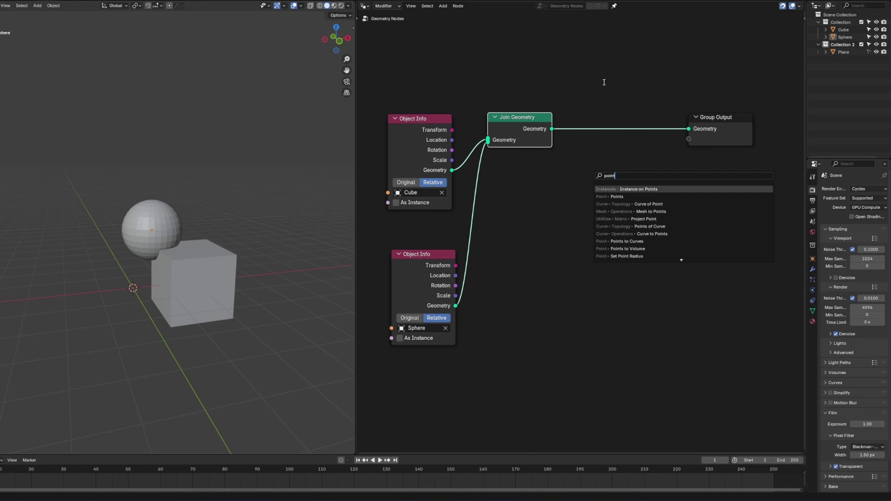
type("s to v")
key("Return")
left_click(579, 95)
Insert a Volume to Mesh node between Points to Volume and Group Output.
middle_click_drag(659, 139, 569, 133)
left_click_drag(626, 111, 708, 111)
key("shift+a")
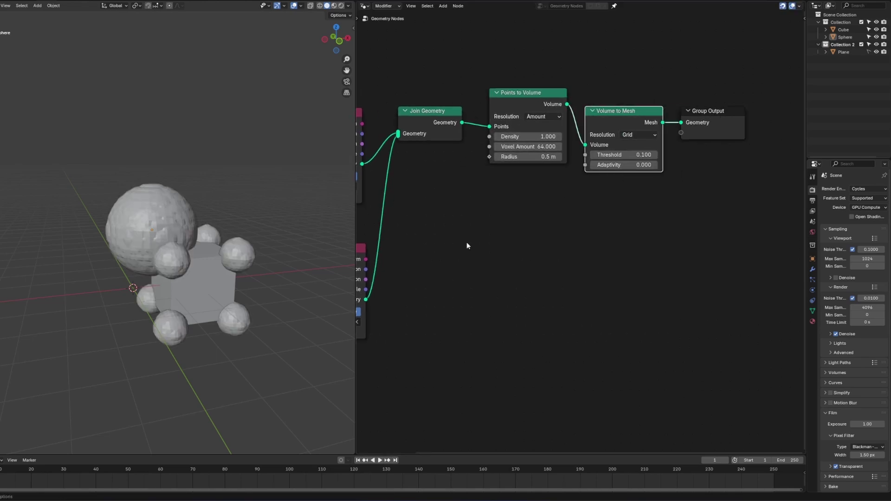
Subdivide the cube's entire mesh repeatedly in Edit Mode and return to Object Mode.
key("Home")
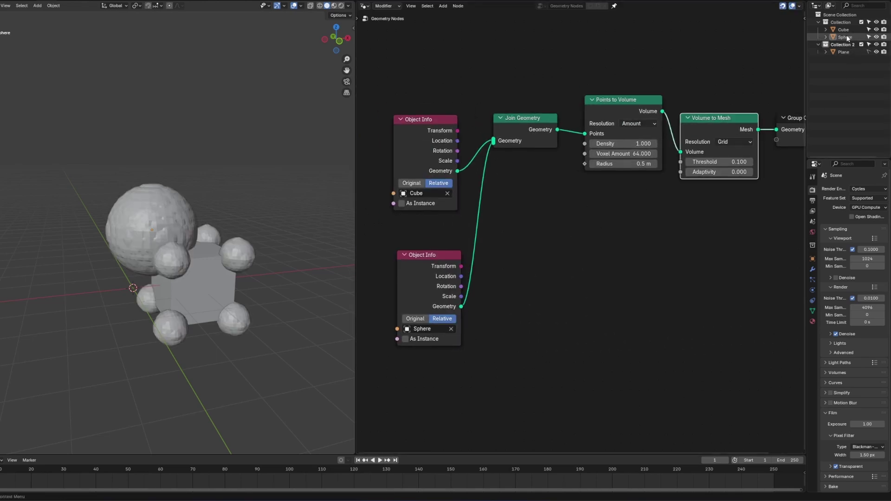
left_click(843, 29)
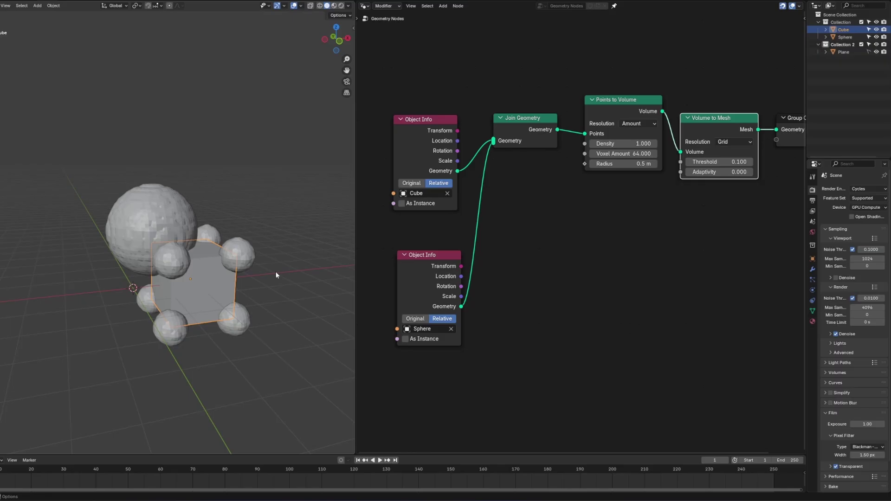
key("ctrl+Tab")
left_click(236, 291)
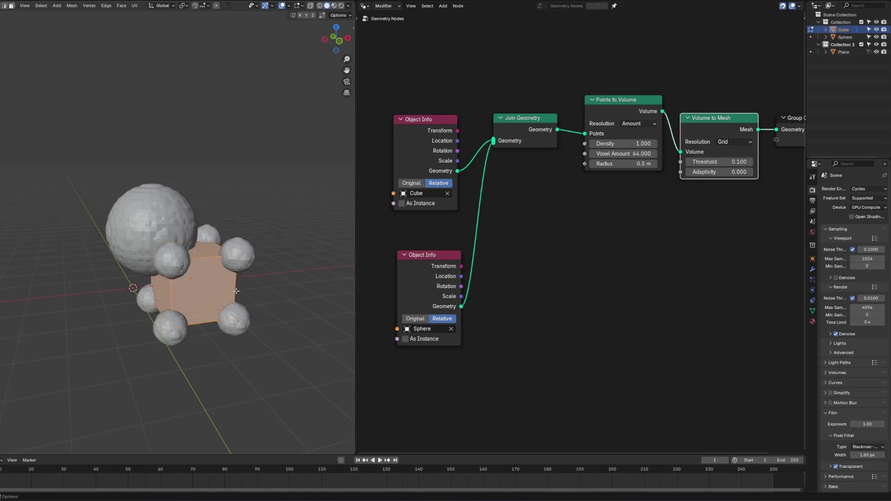
right_click(225, 281)
left_click(223, 288)
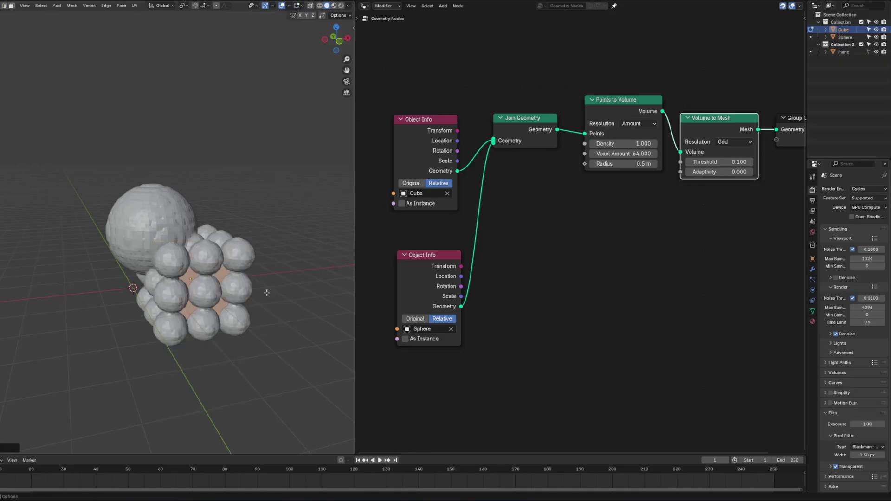
key("shift+r")
key("ctrl+Tab")
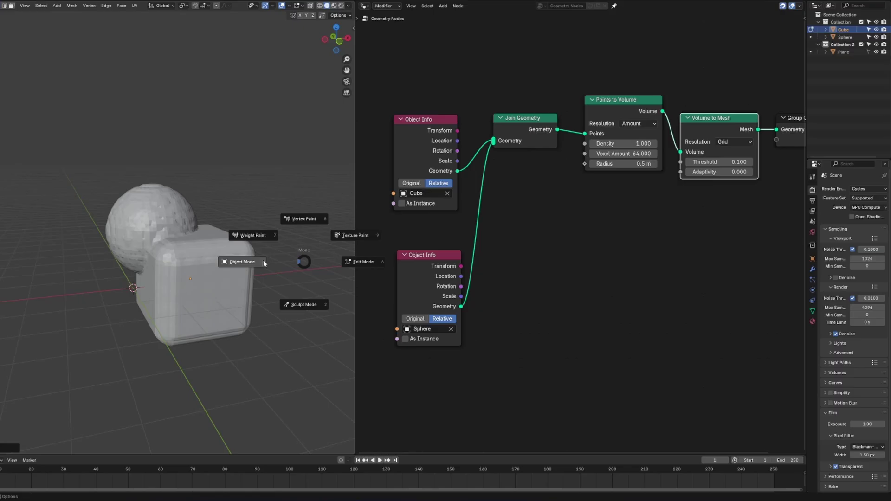
left_click(265, 261)
Set the Voxel Amount of the Points to Volume node to 128.
left_click_drag(627, 154, 636, 154)
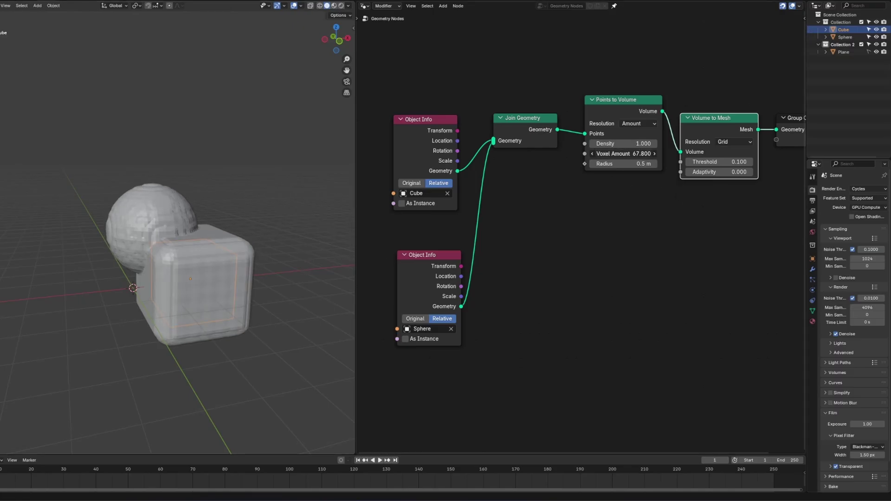
left_click(642, 154)
type("64.0*2")
key("Return")
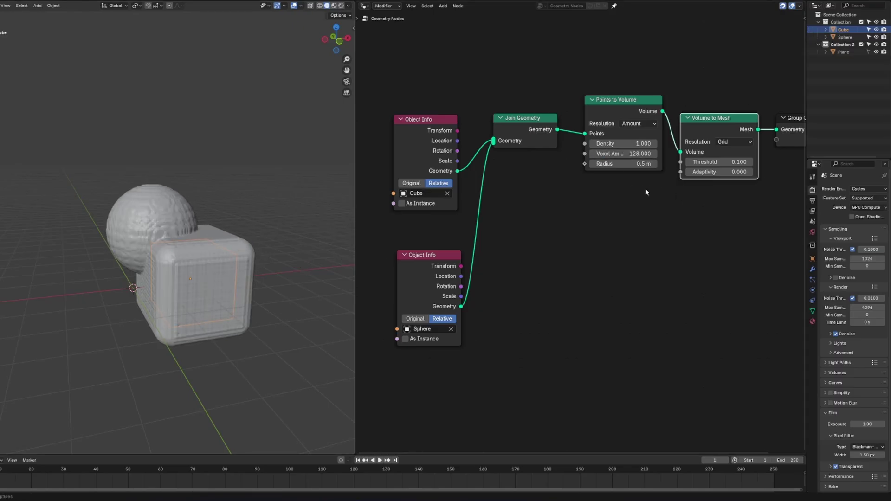
Move the Group Output aside and insert a Set Position node after Volume to Mesh.
middle_click_drag(715, 220, 547, 242)
left_click_drag(718, 203, 636, 139)
key("g")
left_click(728, 152)
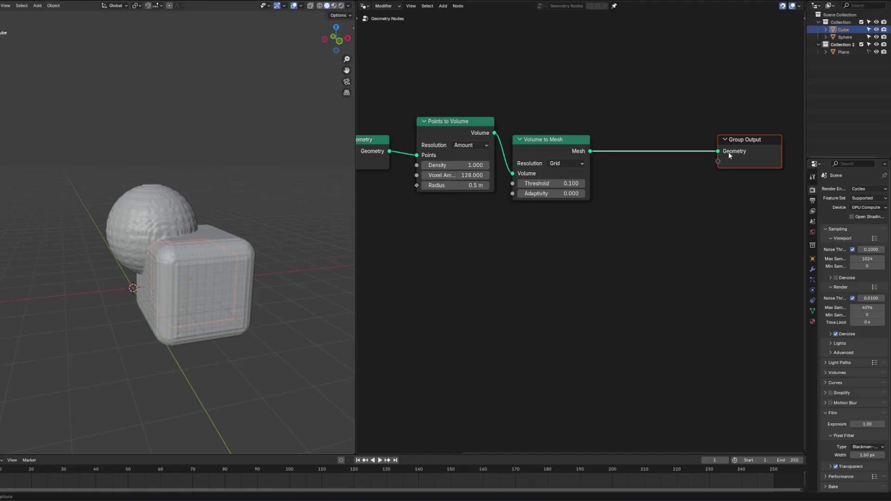
key("shift+a")
left_click(665, 180)
type("set")
left_click(680, 199)
left_click(628, 140)
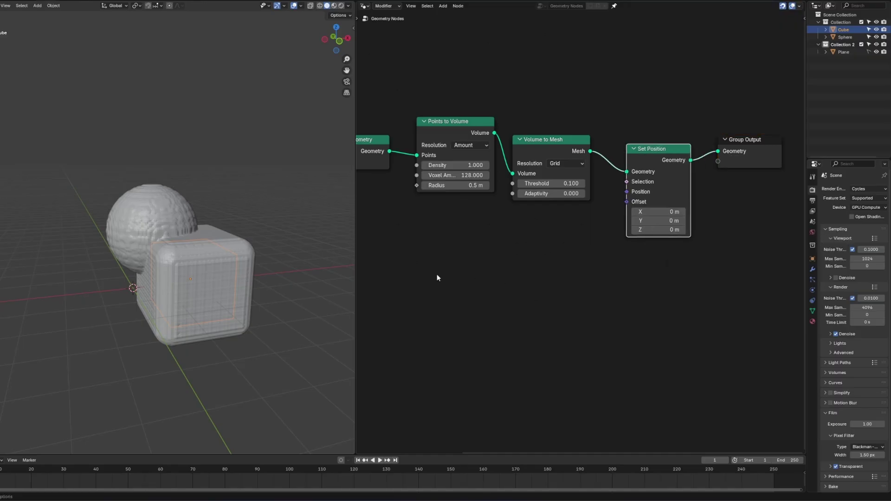
Add a Position input node below the Points to Volume node.
left_click(436, 273)
key("shift+a")
left_click(438, 274)
type("postio")
key("Return")
left_click(441, 271)
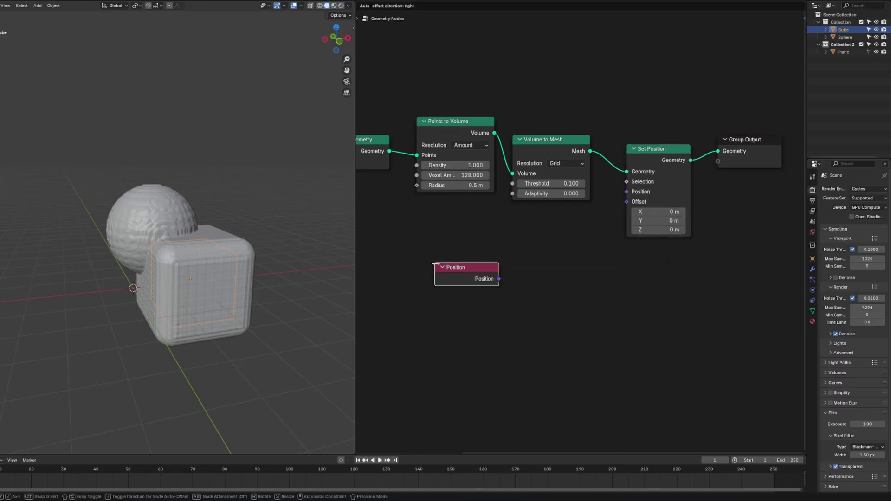
Add a Blur Attribute node beside the Position node and set its data type to Vector.
key("shift+a")
type("blur")
key("Return")
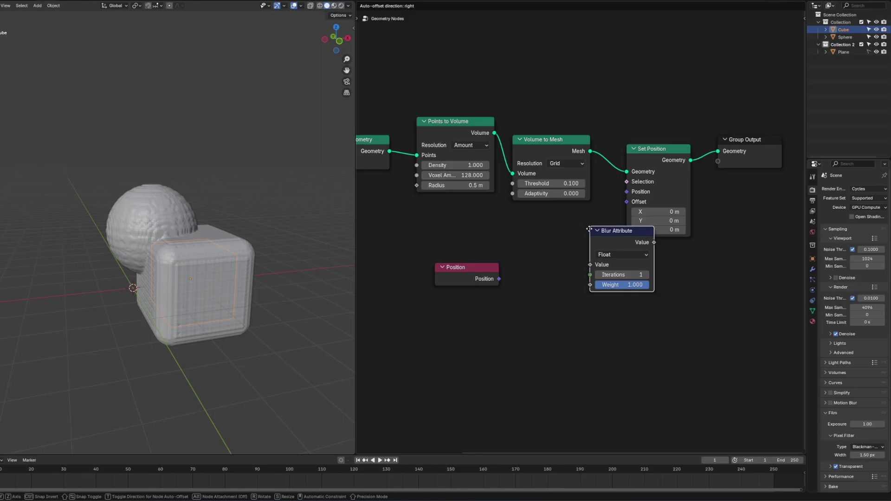
left_click(534, 292)
left_click(559, 282)
left_click(552, 320)
Route Position through Blur Attribute into Set Position's Position input, and set the blur to 20 iterations.
left_click_drag(499, 278, 512, 283)
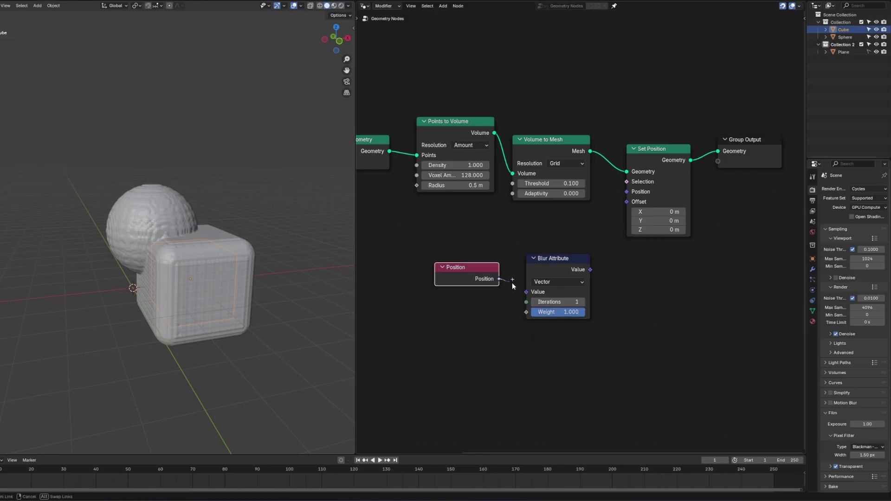
left_click_drag(589, 270, 622, 196)
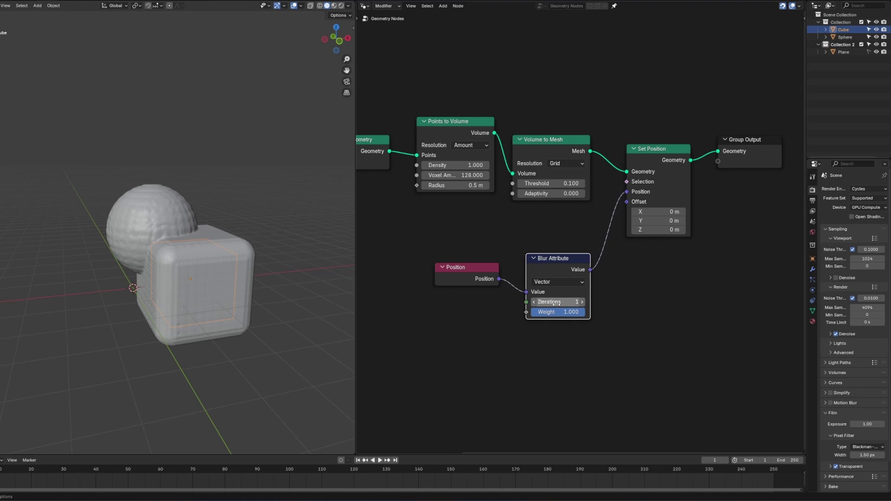
left_click_drag(557, 302, 641, 302)
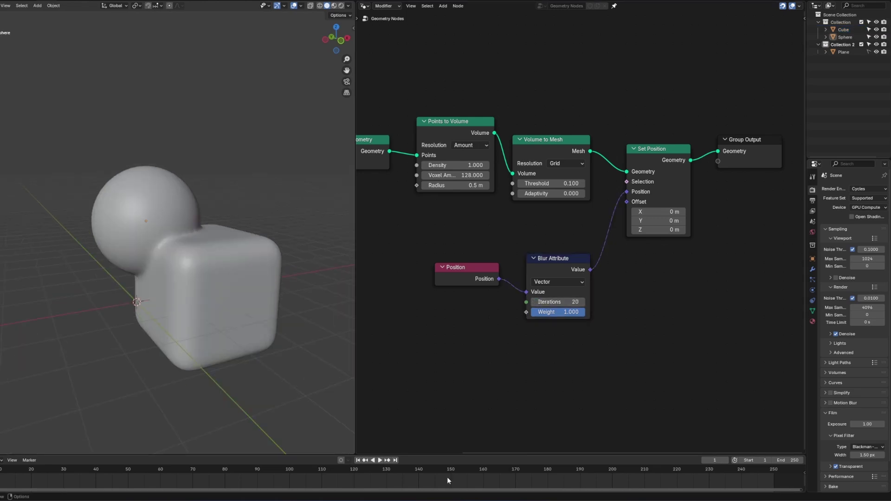
Tidy the layout by aligning Volume to Mesh, Set Position, Blur Attribute and Position closer together.
left_click_drag(551, 139, 546, 120)
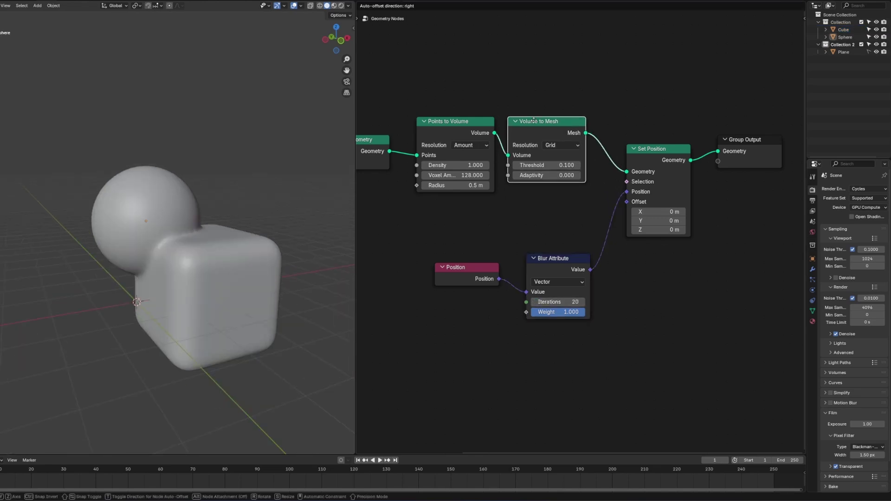
left_click_drag(658, 149, 630, 121)
left_click_drag(559, 258, 550, 212)
left_click_drag(466, 267, 466, 230)
Make room before the Group Output and insert a Set Shade Smooth node after Set Position.
middle_click_drag(741, 197, 521, 215)
left_click_drag(525, 162, 762, 154)
key("shift+a")
type("sh")
key("Return")
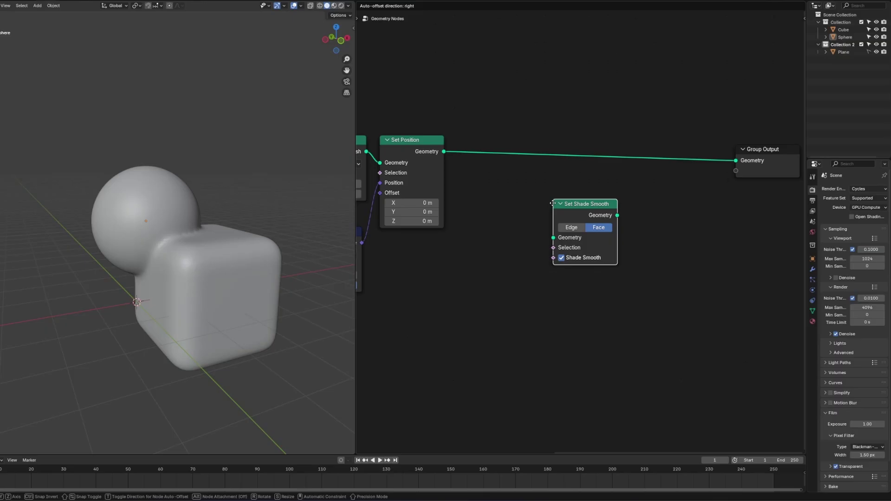
left_click(483, 138)
Insert a Set Material node between Set Shade Smooth and Group Output.
key("shift+a")
type("set mat")
key("Return")
Create a new material on the sphere and assign Material.001 in the Set Material node.
left_click(812, 321)
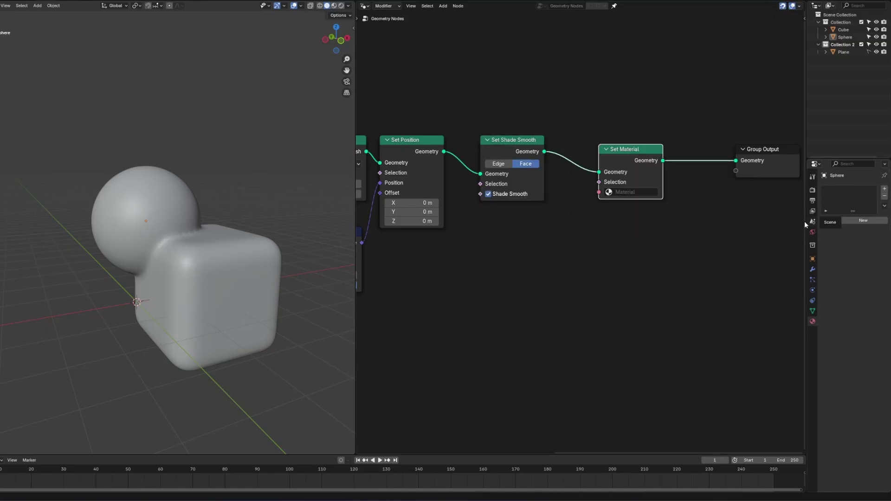
left_click_drag(806, 221, 748, 221)
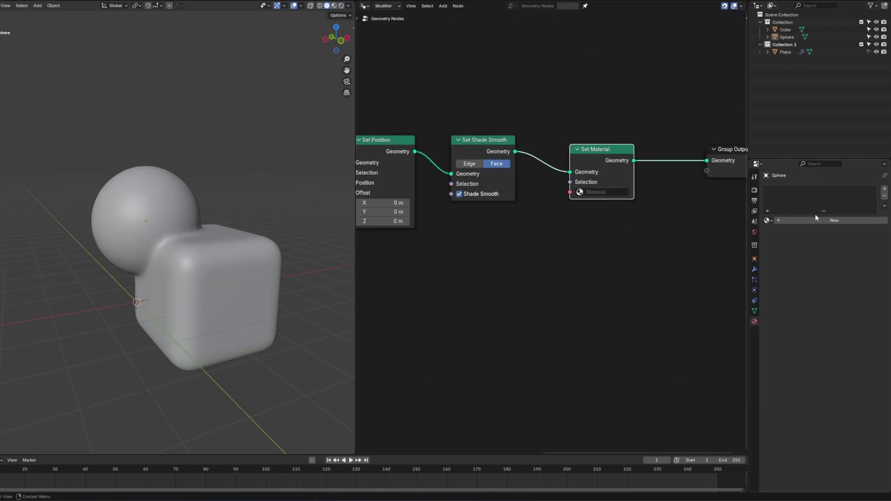
left_click(812, 221)
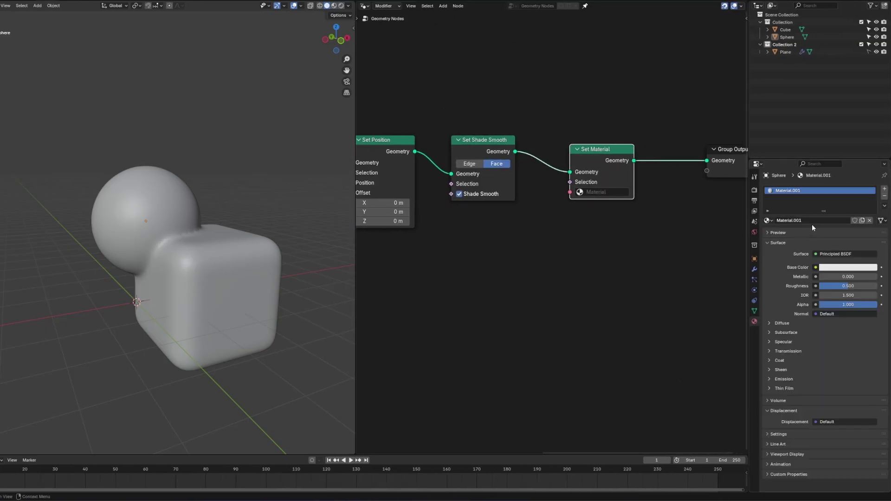
left_click(578, 193)
left_click(594, 224)
left_click(675, 261)
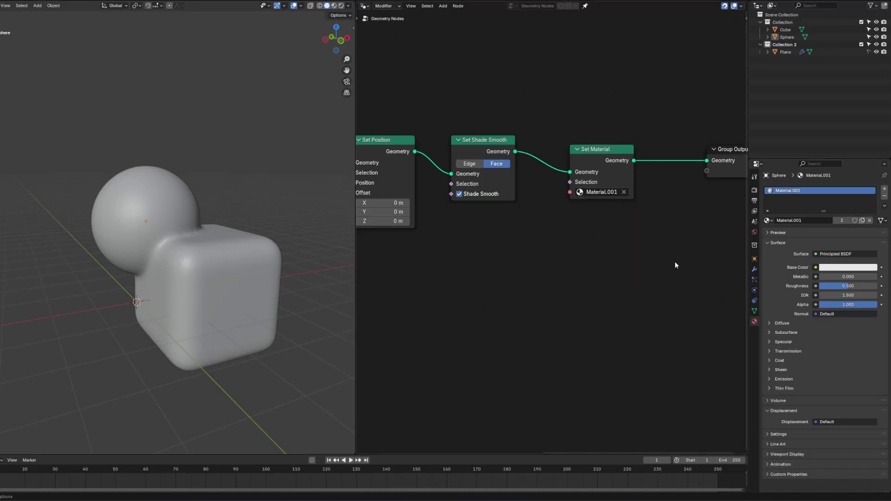
Insert a Store Named Attribute node between the cube's Object Info and Join Geometry, with data type Color.
middle_click_drag(429, 273, 742, 278)
middle_click_drag(390, 273, 555, 284)
left_click_drag(550, 325, 412, 142)
left_click(428, 244)
key("shift+a")
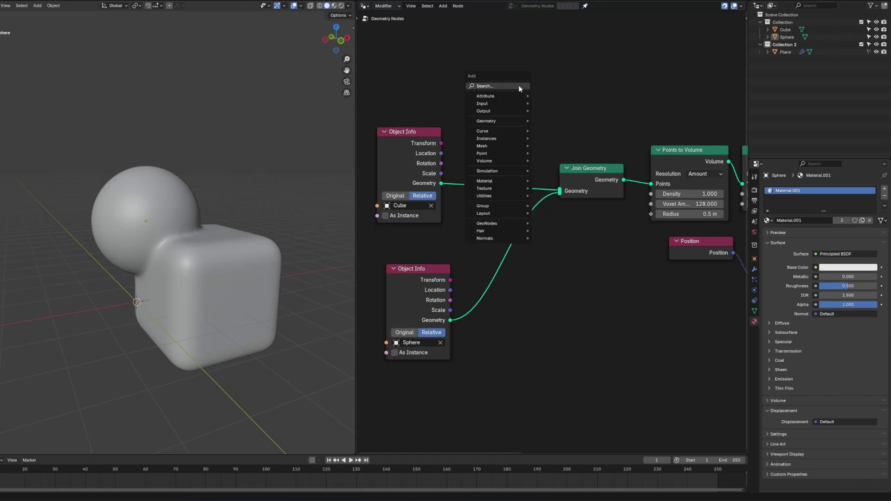
type("store")
key("Return")
left_click(437, 125)
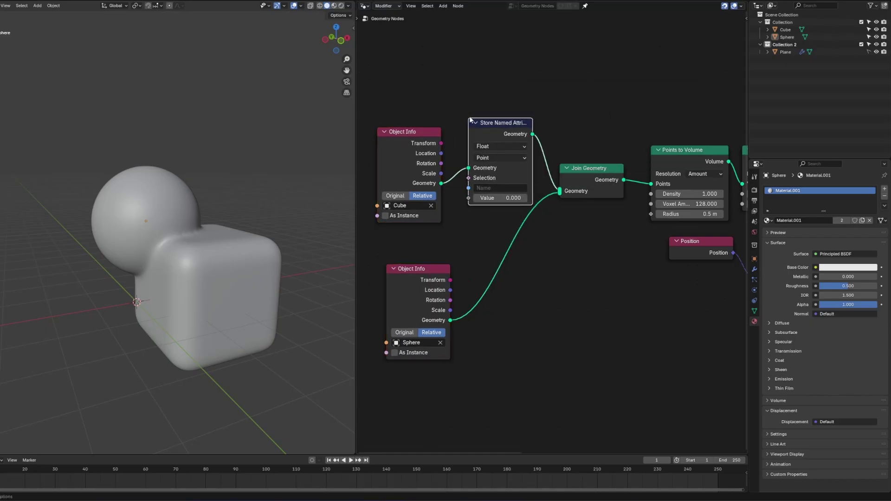
left_click(494, 147)
left_click(490, 199)
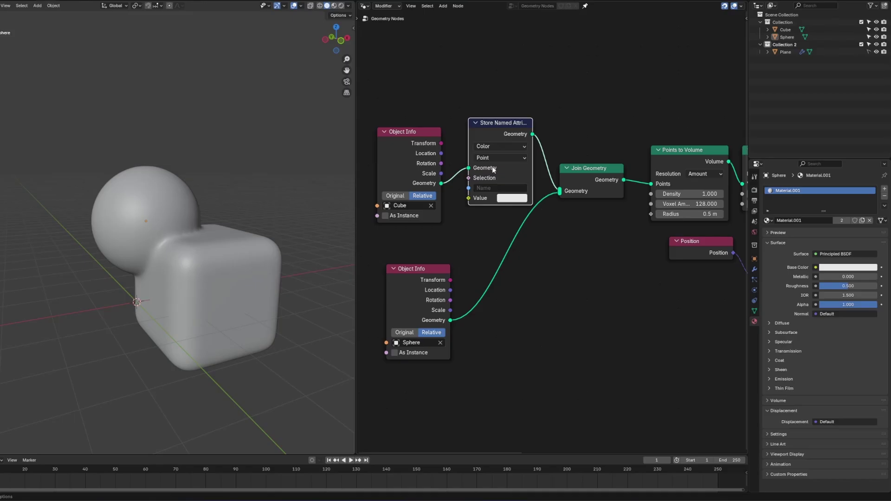
Name the cube's stored attribute Color1 and set its color value to orange.
left_click(492, 188)
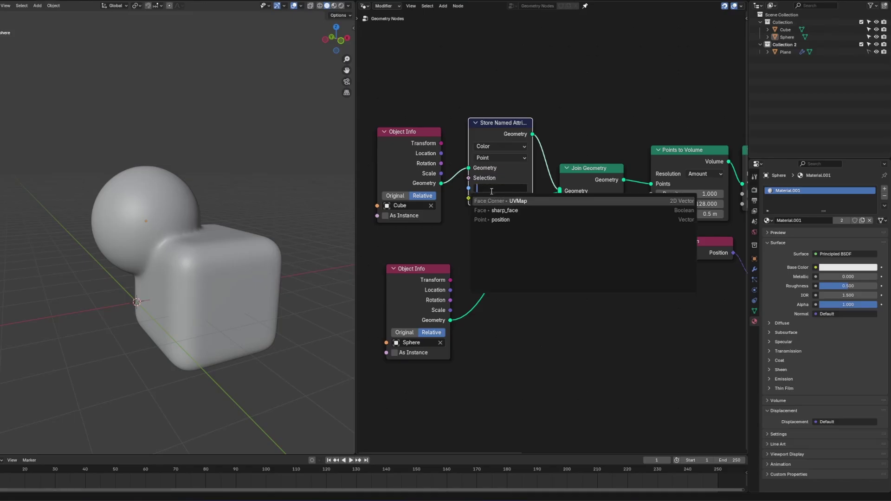
key("Return")
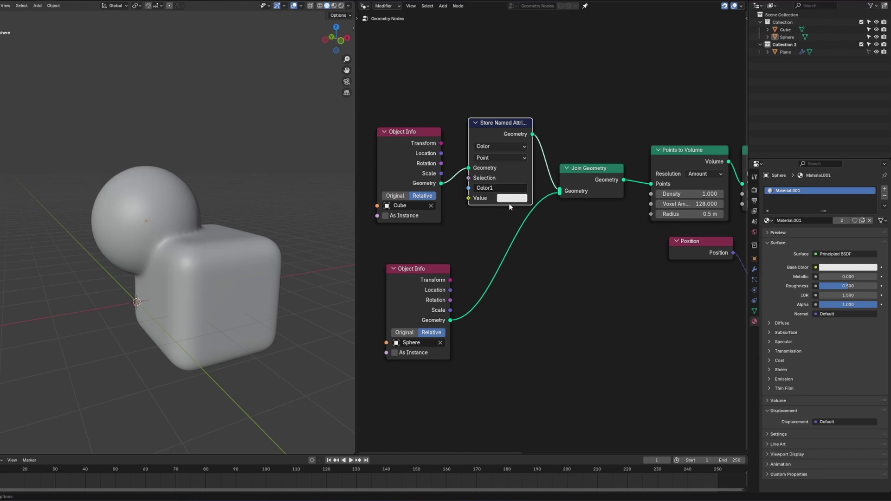
left_click(512, 198)
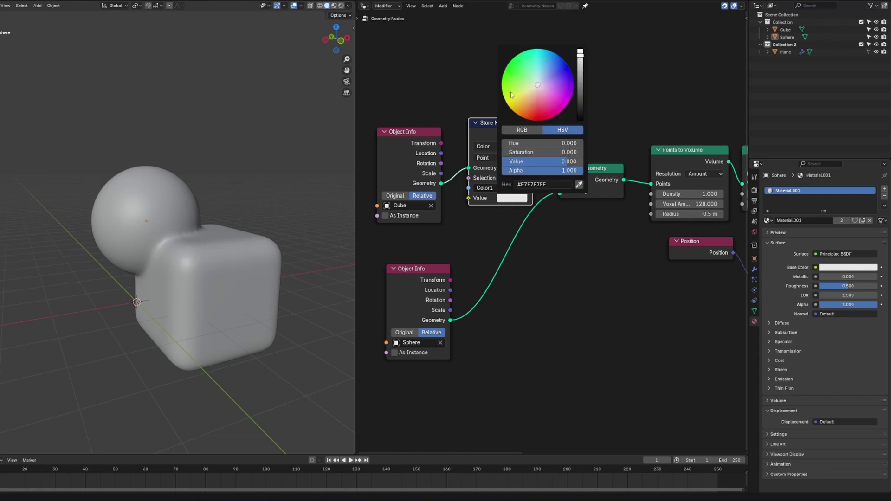
left_click(535, 107)
Duplicate the Store Named Attribute node onto the sphere's link to Join Geometry and set its color value to blue.
key("shift+d")
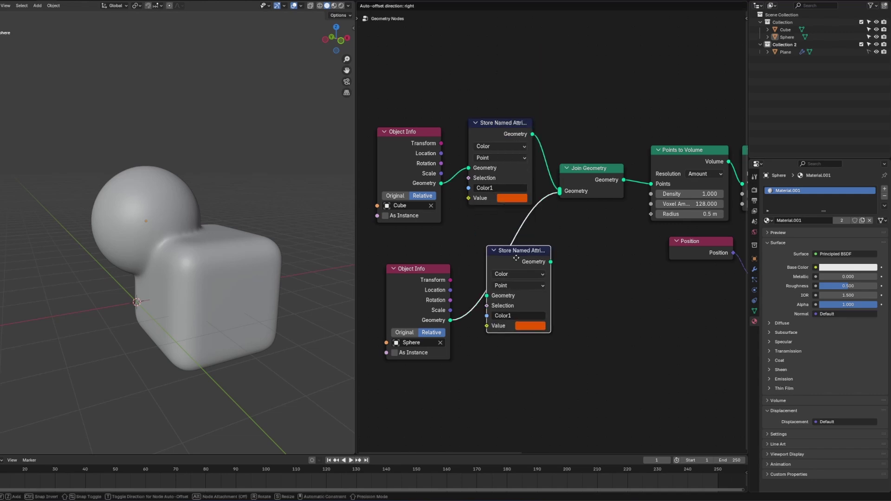
left_click(506, 258)
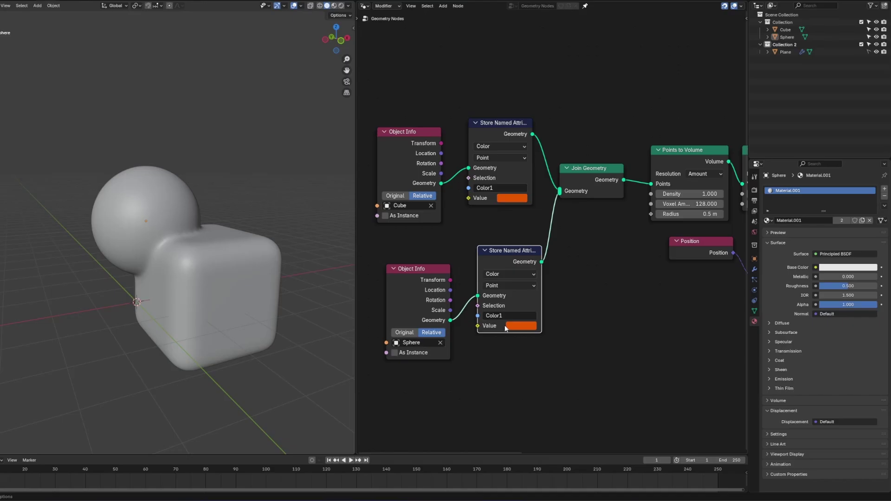
left_click(520, 327)
left_click(578, 202)
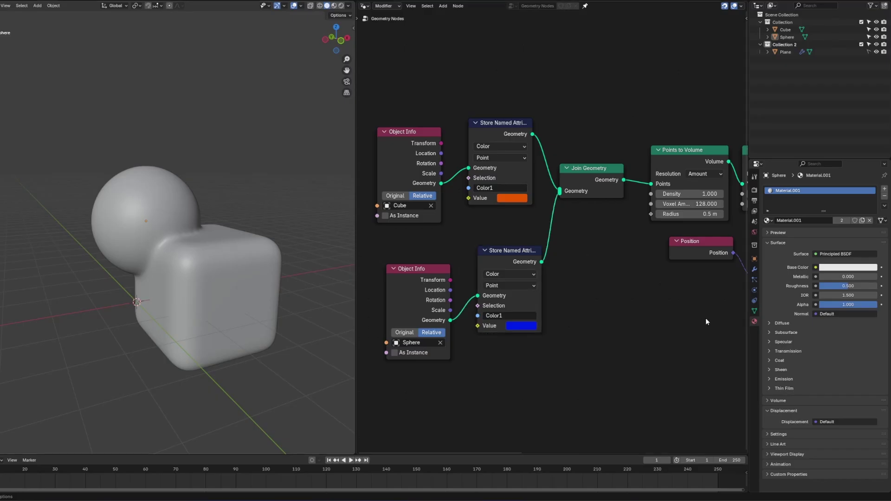
Insert a Store Named Attribute node between Set Position and Set Shade Smooth, with data type Color and name Color1.
middle_click_drag(706, 318, 411, 311)
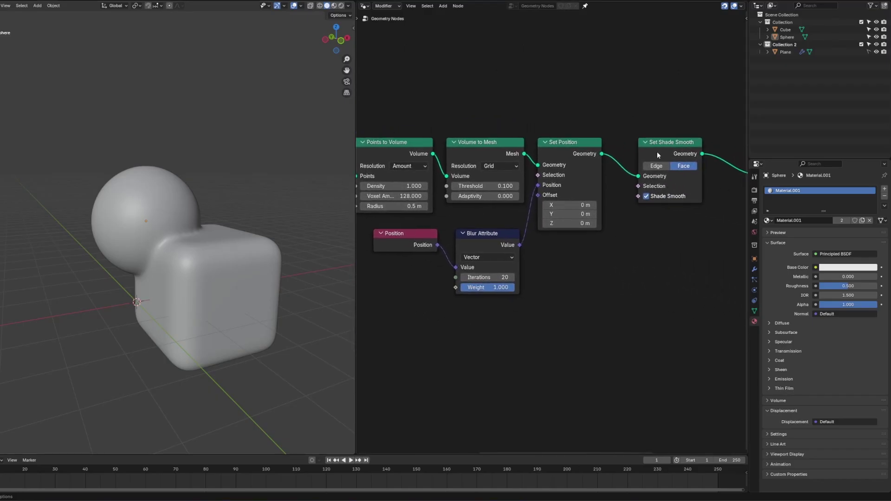
left_click_drag(657, 151, 720, 151)
key("shift+a")
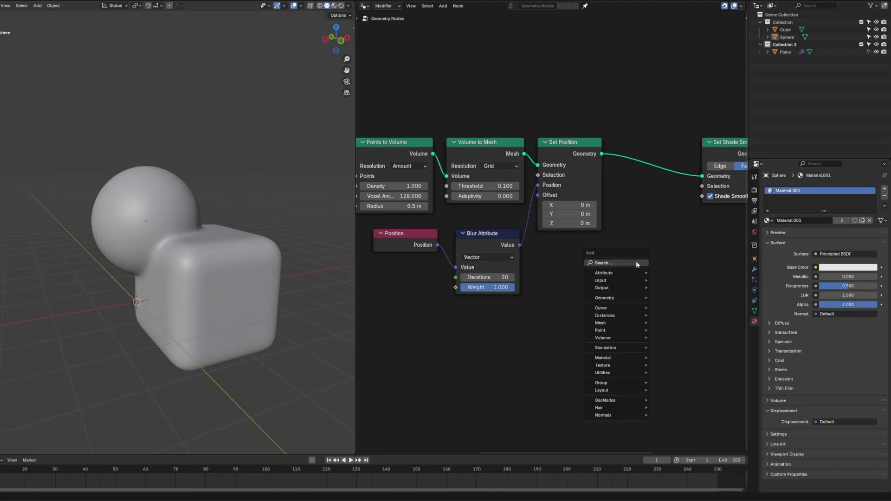
type("store")
key("Return")
left_click(640, 151)
left_click(649, 175)
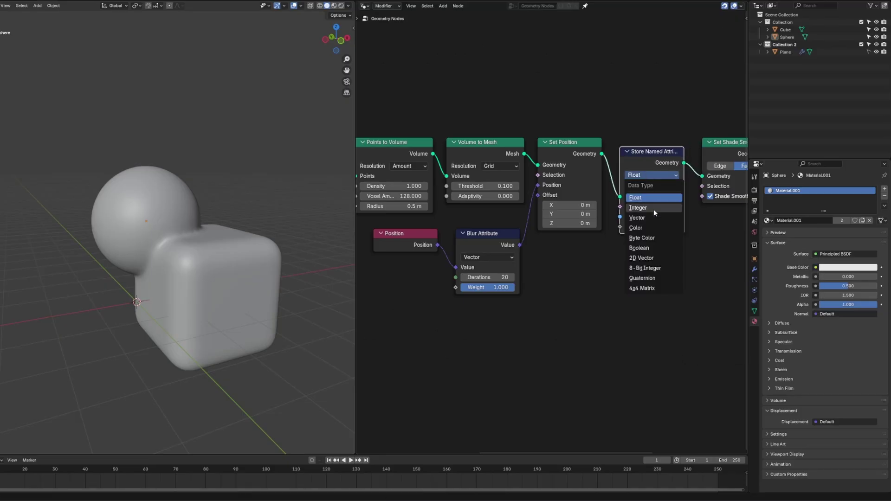
left_click(639, 237)
left_click(645, 217)
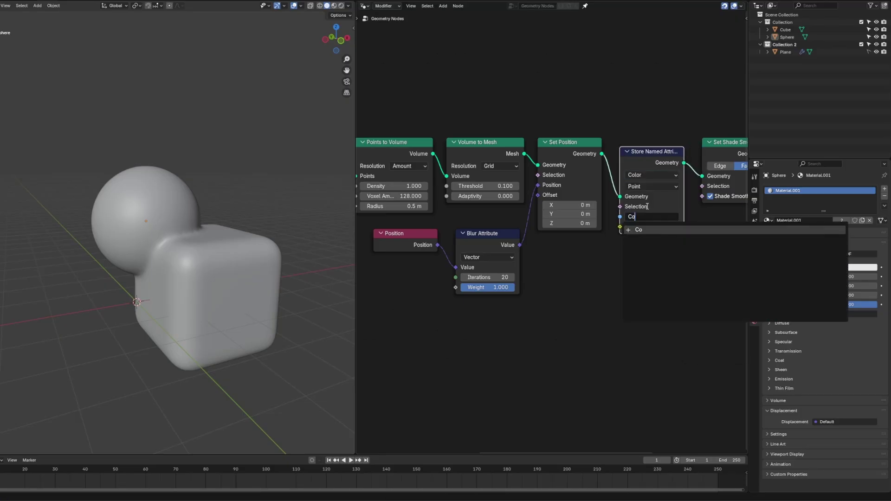
type("Color1")
key("Return")
Add a Sample Index node below Blur Attribute and set its data type to Color.
key("shift+a")
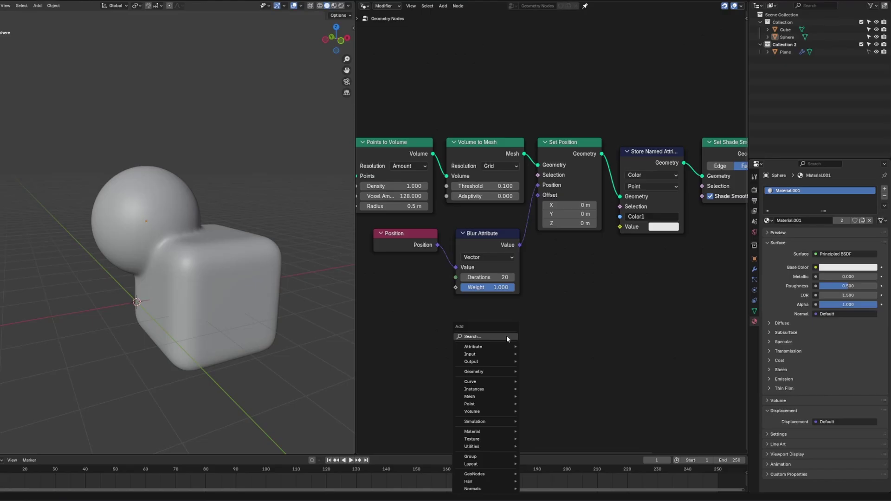
type("sample")
key("Return")
left_click(500, 324)
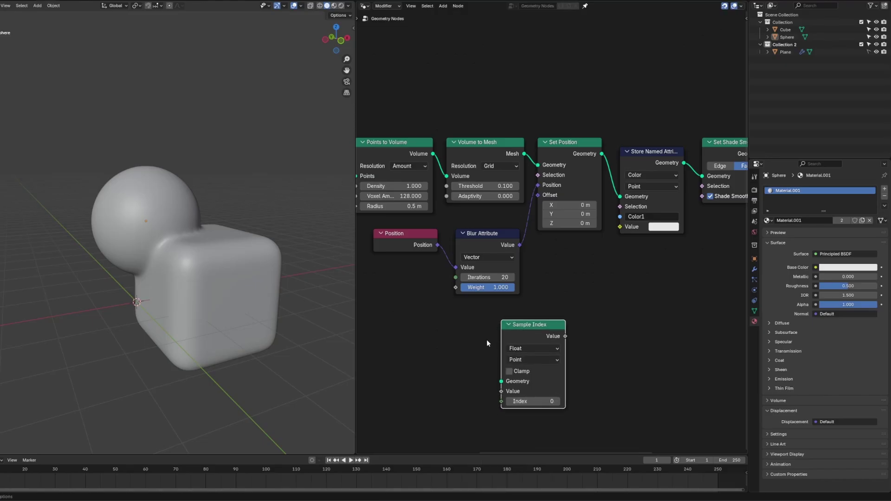
left_click(534, 348)
left_click(519, 400)
Link Join Geometry's output to Sample Index's Geometry and its Value output to the new Store Named Attribute's Value.
middle_click_drag(480, 395, 540, 388)
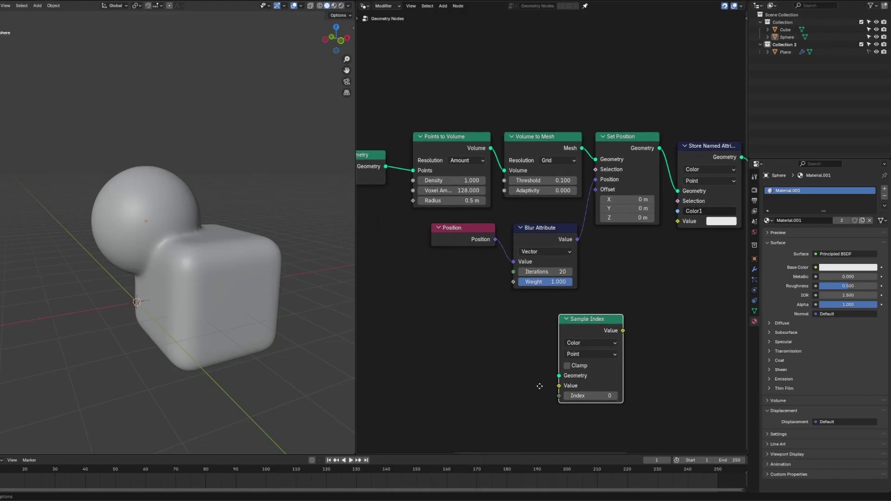
left_click_drag(387, 165, 561, 374)
scroll(665, 348, "down", 1)
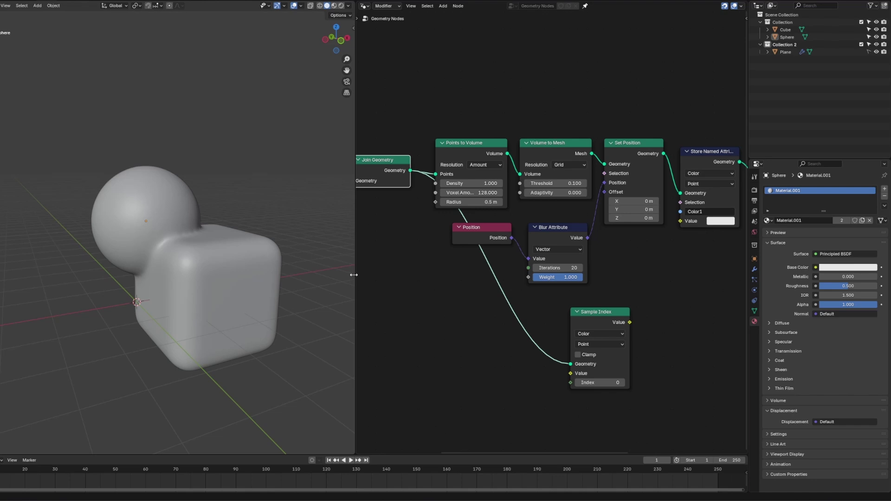
left_click_drag(355, 275, 312, 273)
scroll(637, 332, "up", 1)
scroll(636, 331, "down", 1)
left_click_drag(607, 321, 657, 222)
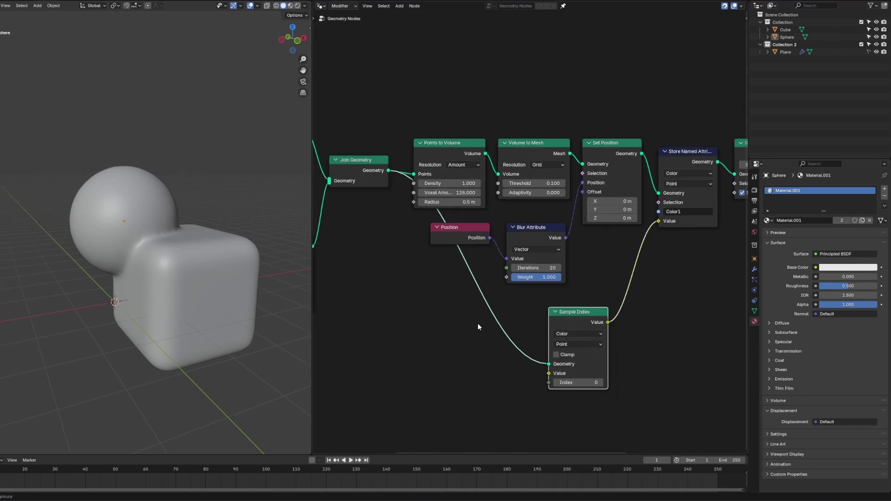
Add a Sample Nearest node fed by Join Geometry and link its Index to Sample Index's Index.
key("shift+a")
type("sample")
left_click(477, 367)
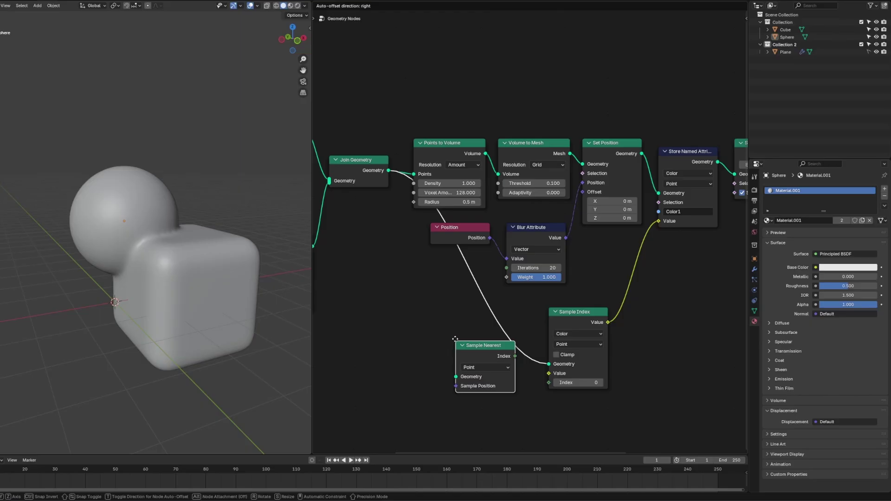
left_click(428, 322)
left_click_drag(389, 170, 431, 361)
left_click_drag(490, 339, 549, 384)
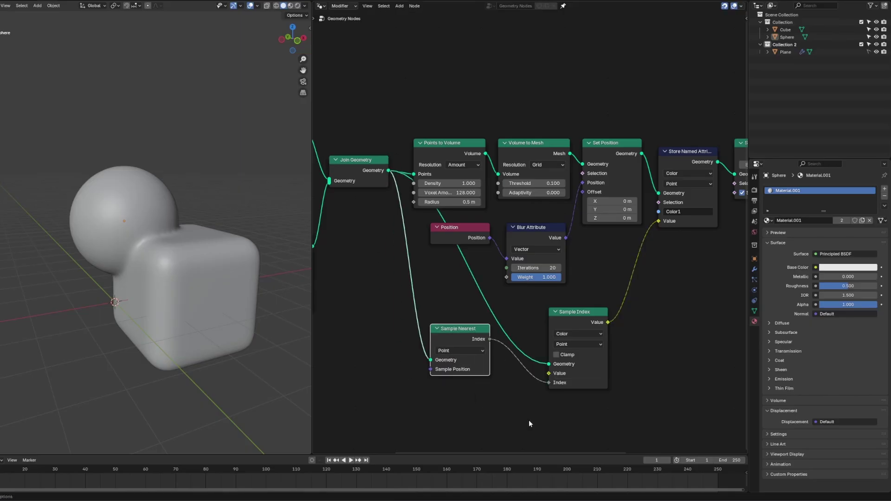
Add a Named Attribute node of type Color named Color1 and link its Attribute output to Sample Index's Value.
key("shift+a")
left_click(433, 339)
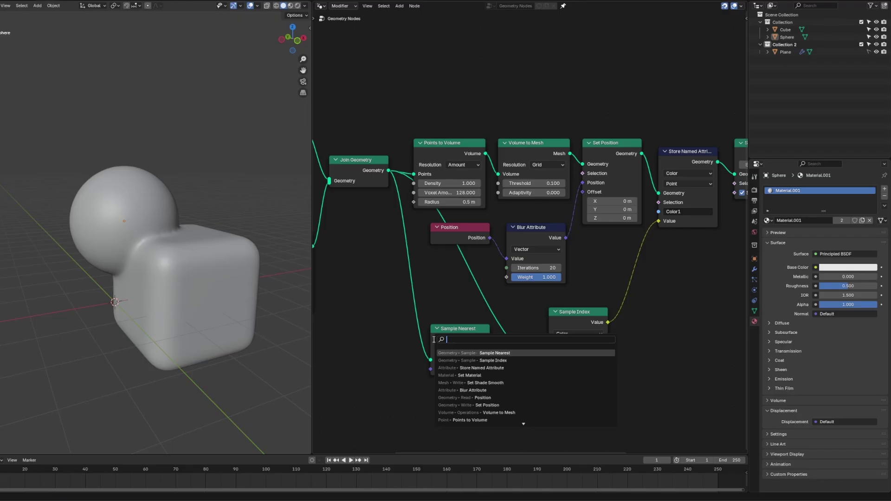
type("name")
key("Return")
left_click(439, 384)
left_click(458, 419)
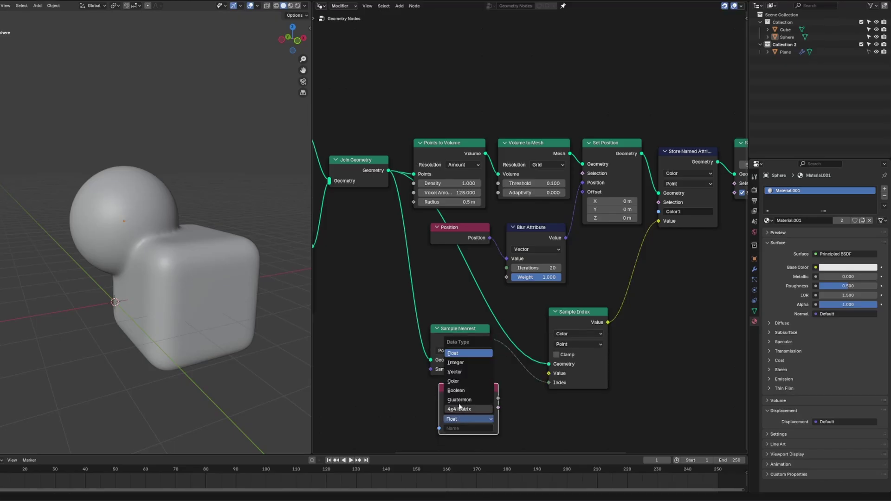
left_click(454, 381)
left_click(465, 428)
left_click(461, 341)
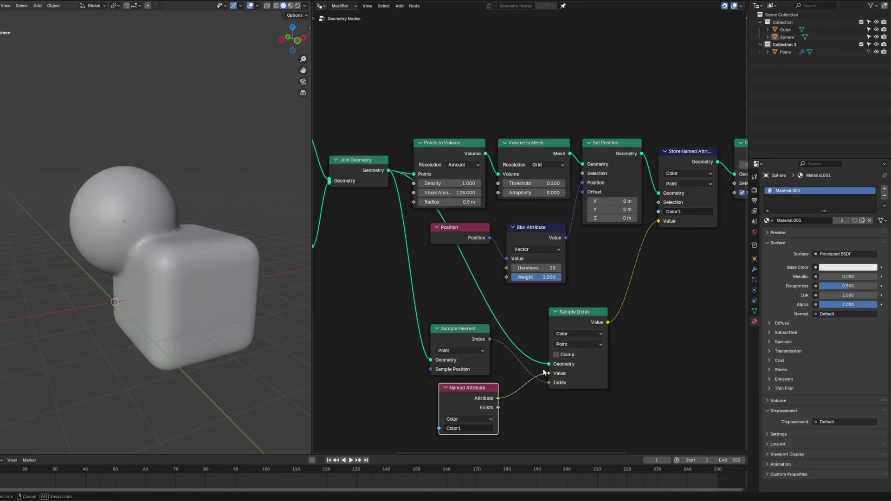
Show the viewport in Rendered shading and switch the node editor to the Shader Editor.
key("z")
left_click(200, 238)
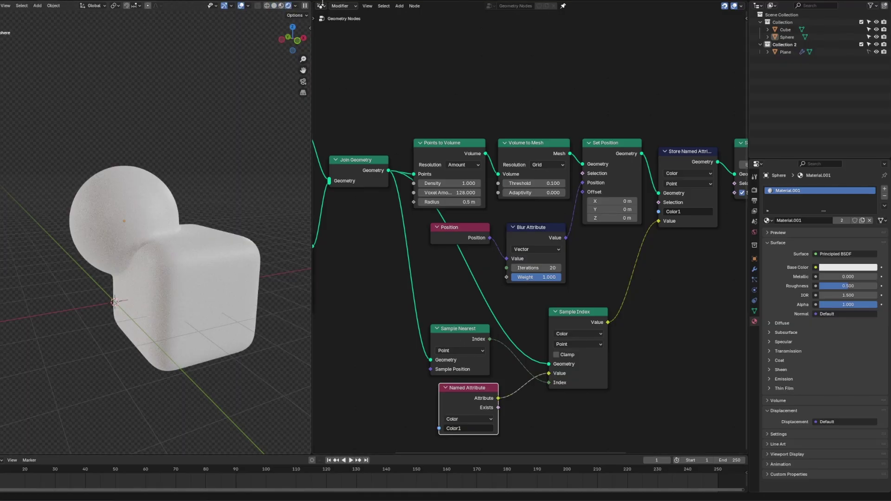
left_click(322, 6)
left_click(343, 68)
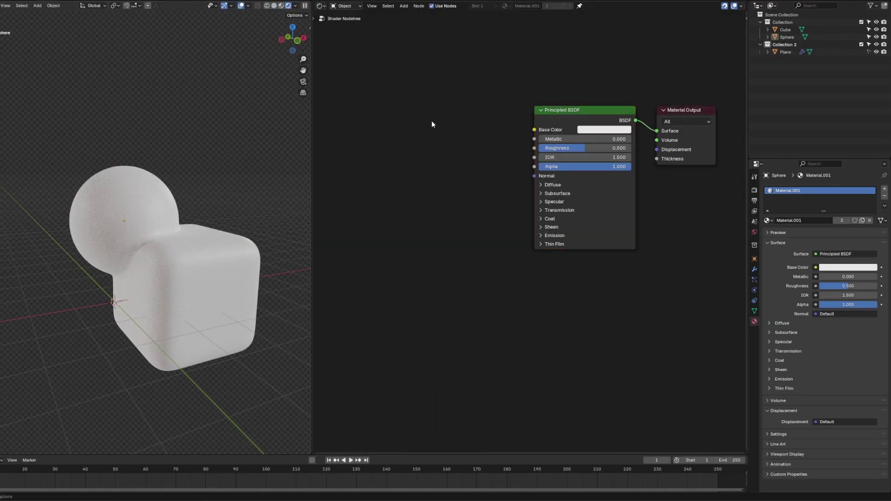
Add an Attribute node named Color1 and link its Color output to the Principled BSDF's Base Color.
key("shift+a")
type("att")
key("Return")
left_click(402, 96)
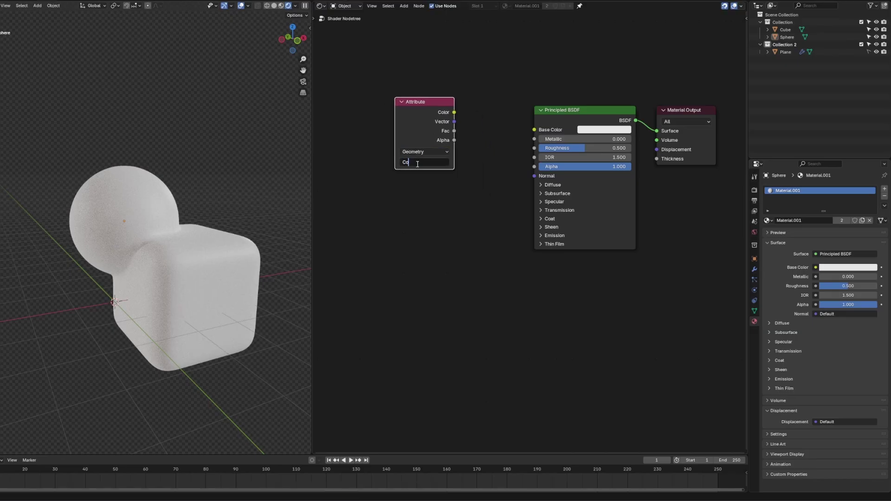
left_click_drag(534, 131, 534, 130)
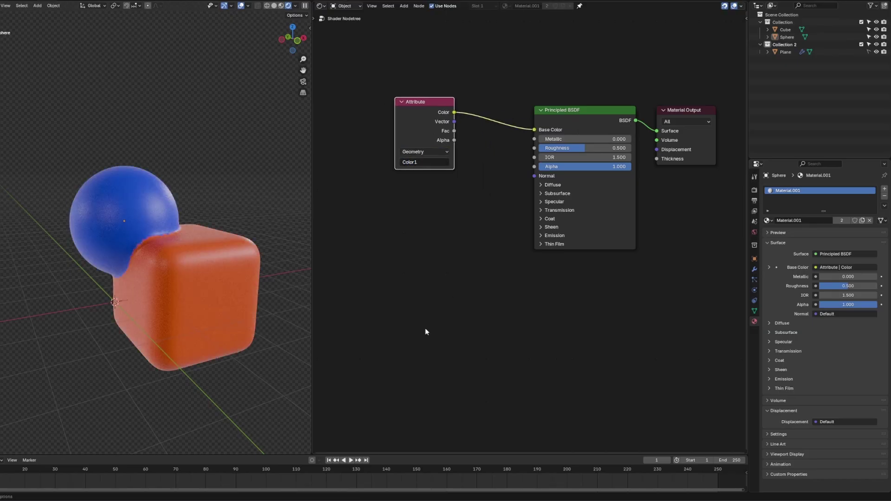
Enable viewport denoising in the render properties and inspect the merged objects.
middle_click_drag(180, 277, 200, 325)
left_click(754, 191)
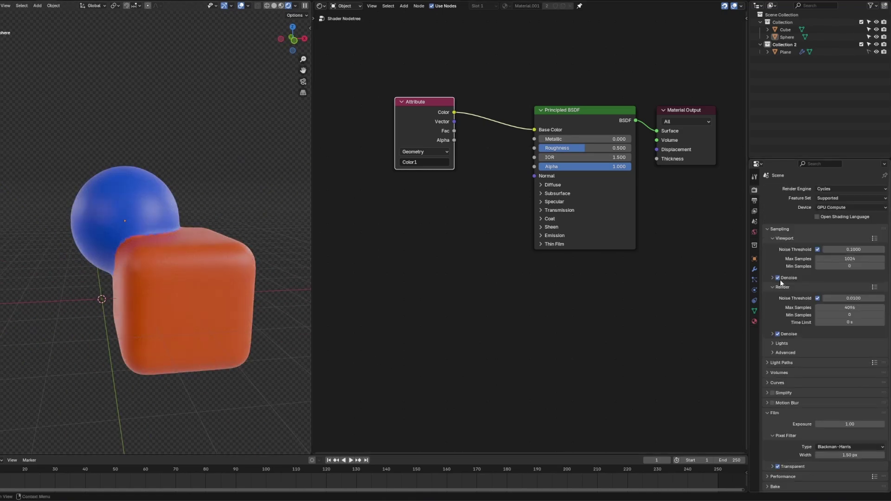
mouse_move(232, 260)
middle_mouse_down()
mouse_move(183, 248)
mouse_move(236, 262)
middle_mouse_up()
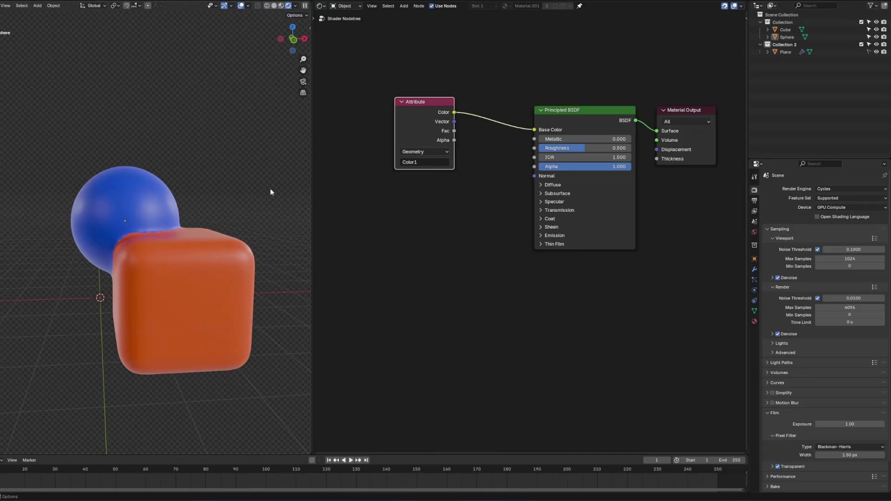
Return to the Plane's Geometry Nodes and insert a duplicate of the Color1 Store Named Attribute node before Set Shade Smooth.
left_click(322, 7)
left_click(348, 52)
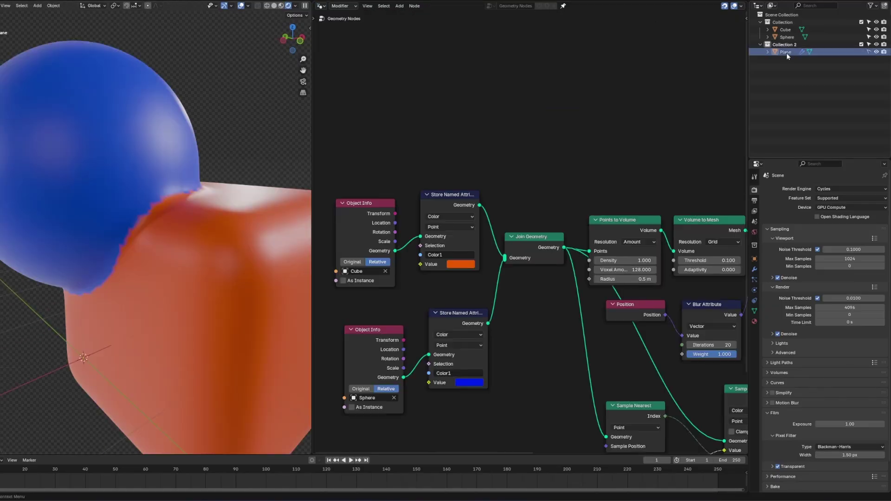
scroll(582, 340, "down", 2)
middle_click_drag(690, 353, 413, 287)
left_click_drag(571, 200, 590, 200)
left_click_drag(650, 189, 542, 227)
left_click_drag(546, 203, 627, 203)
left_click(486, 200)
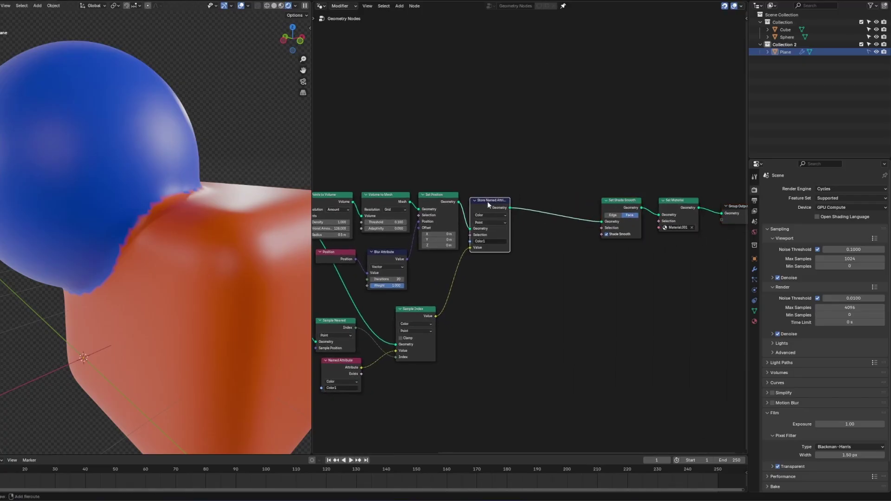
key("shift+d")
left_click(551, 202)
Add a Blur Attribute node feeding the duplicated Store Named Attribute's Value, and link the Named Attribute's output to its Value input.
left_click_drag(533, 247, 518, 334)
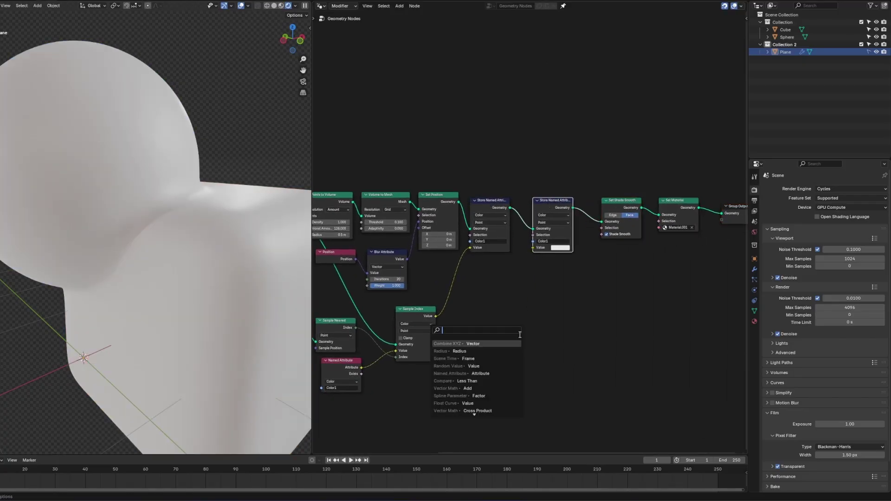
type("blur")
key("Return")
left_click(530, 329)
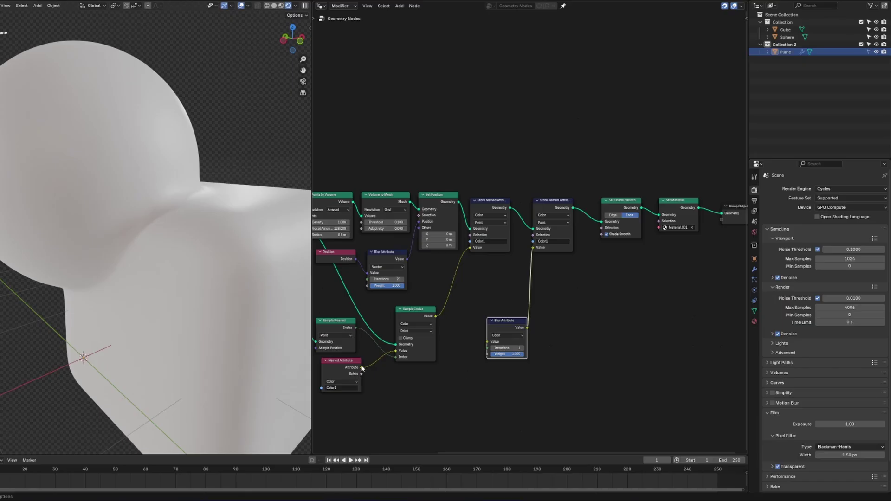
left_click_drag(362, 368, 441, 380)
left_click_drag(483, 341, 483, 341)
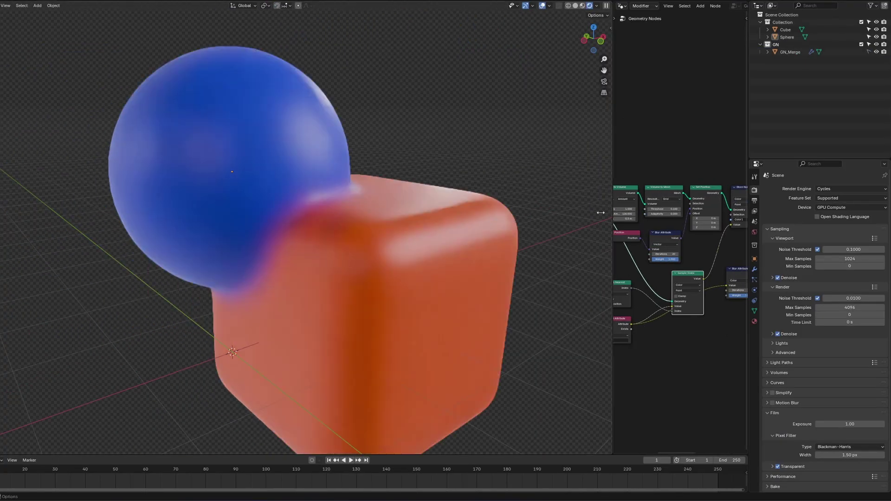
Try moving the sphere along the Z axis to test the color blend with the cube.
scroll(365, 149, "down", 3)
key("g")
key("z")
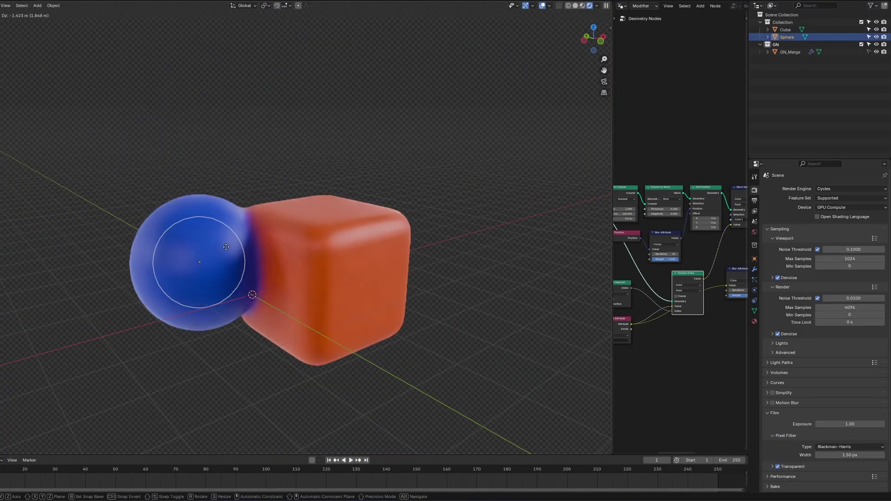
right_click(437, 138)
key("g")
key("z")
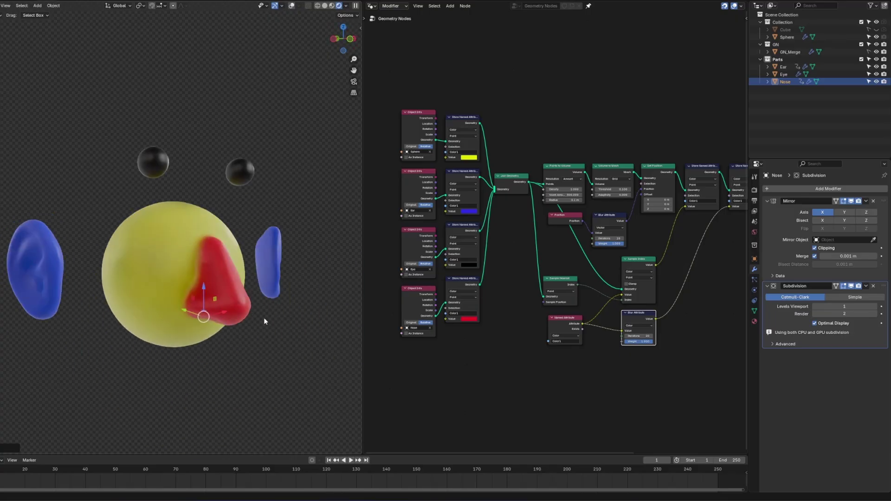
Move the Ear object along the X axis until the mirrored ears merge with the sides of the yellow head.
middle_click_drag(264, 317, 244, 325)
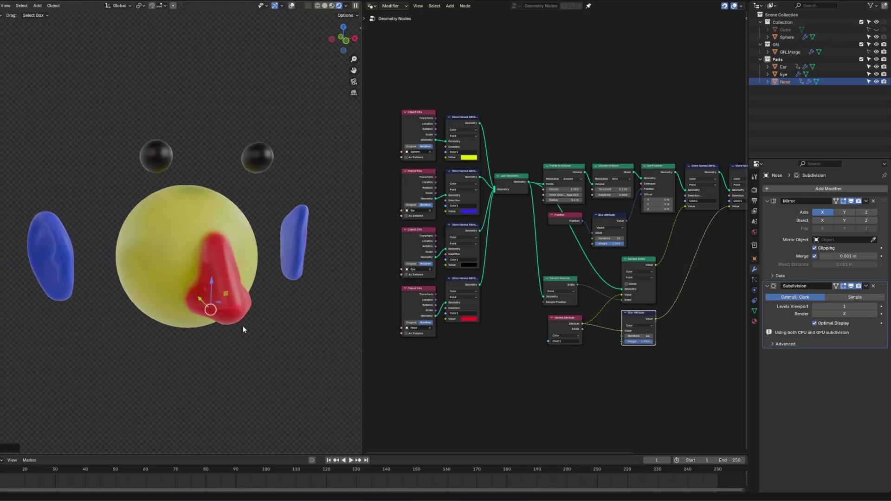
left_click(288, 239)
key("g")
key("x")
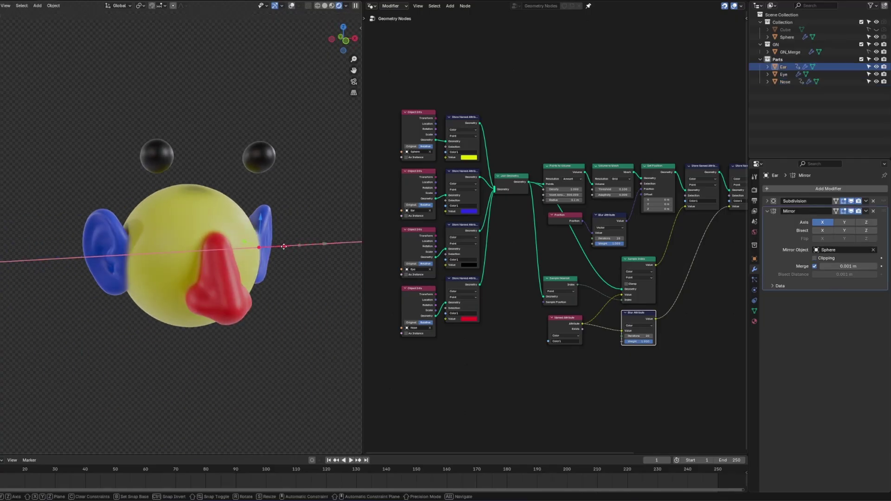
left_click(302, 279)
Lower the Eye object along the Z axis so the mirrored eyes merge into the head on either side of the nose.
middle_click_drag(302, 278, 248, 275)
left_click(176, 159)
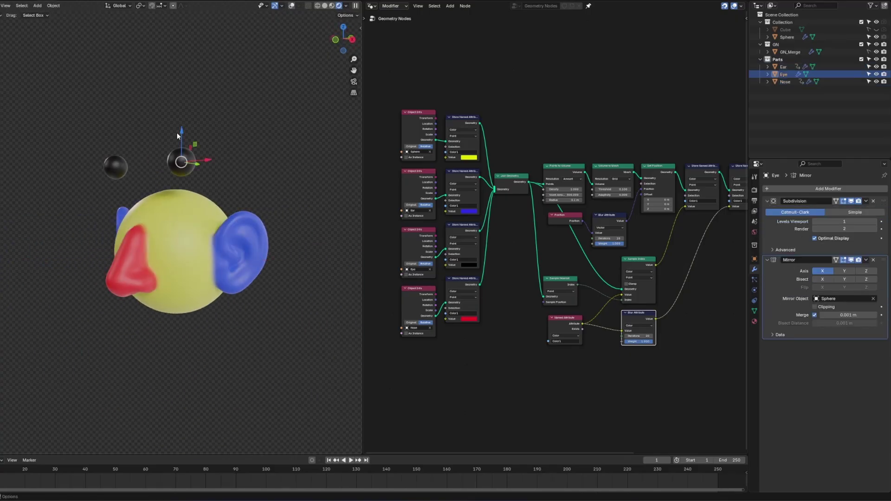
key("g")
key("z")
left_click(193, 249)
middle_click_drag(192, 249, 258, 332)
left_click(239, 338)
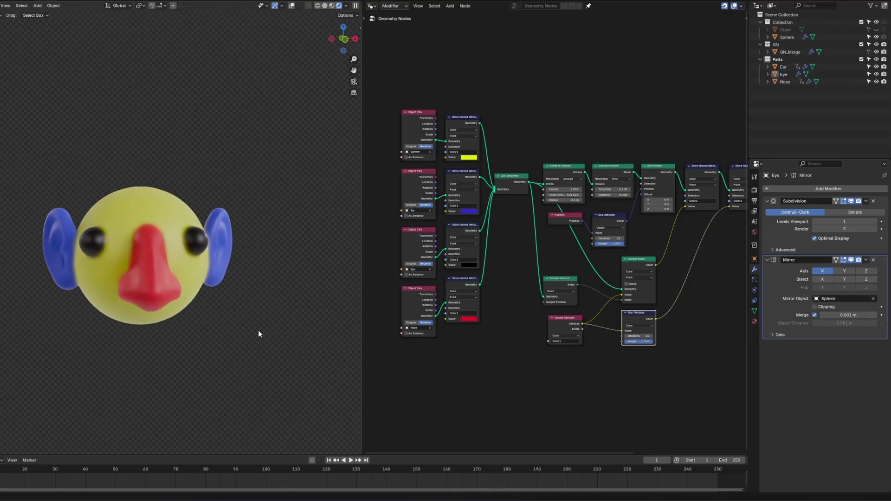